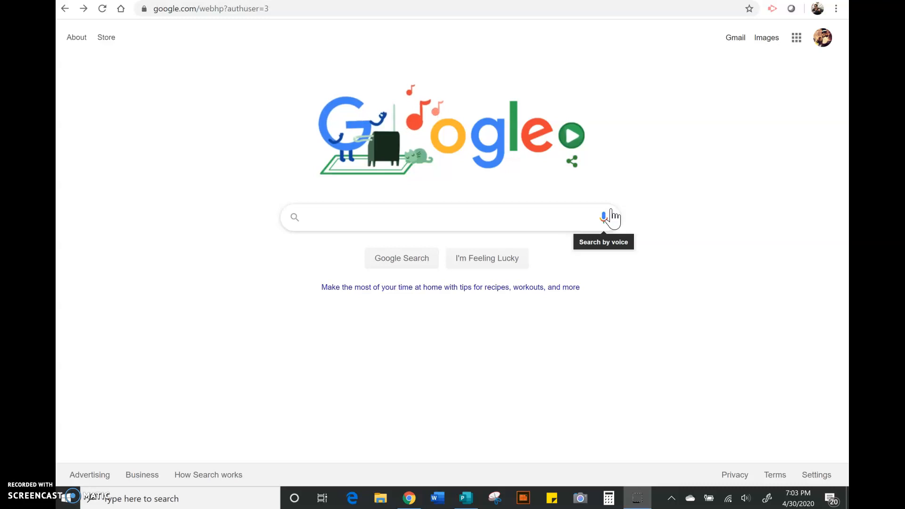
- Search Google for "Sloths"
left_click(444, 221)
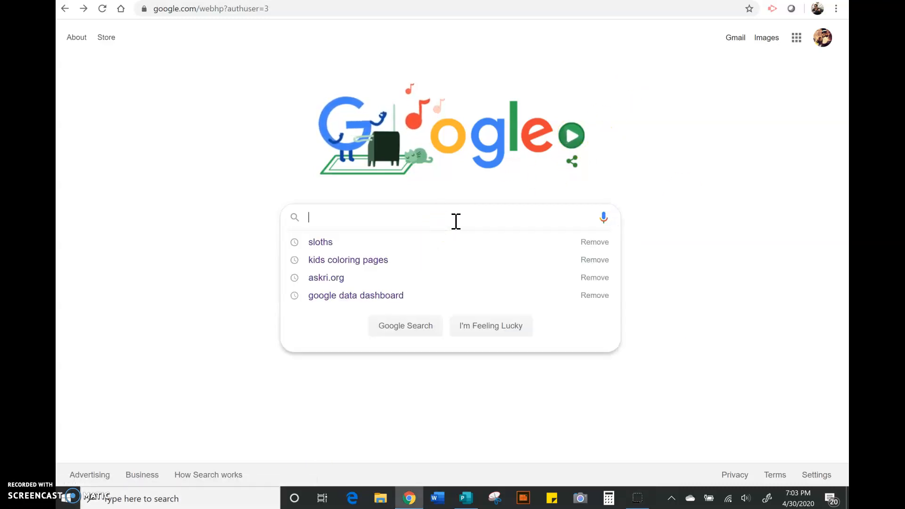
type("Sloth")
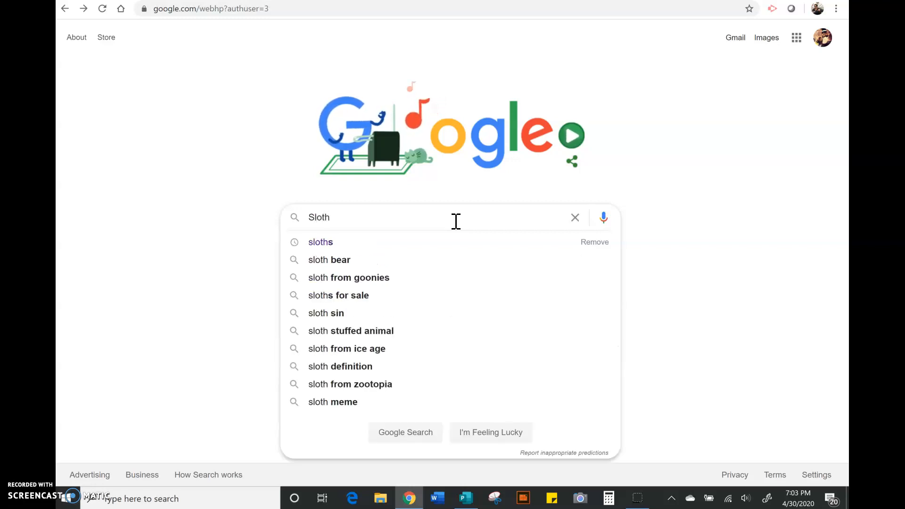
key("Return")
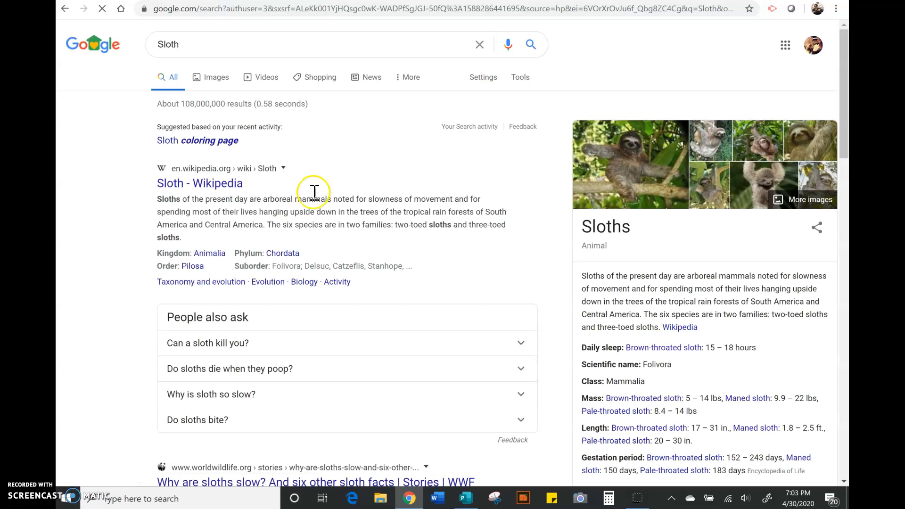
left_click(242, 35)
type("s")
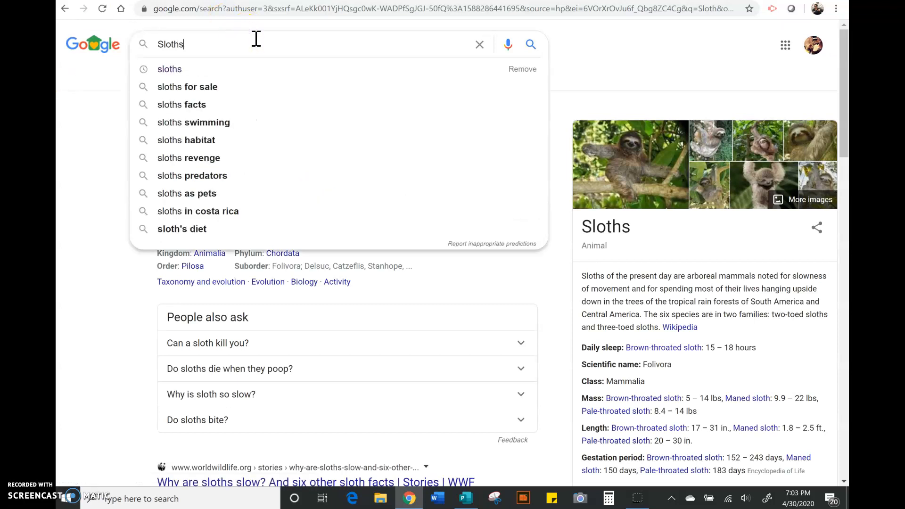
key("Return")
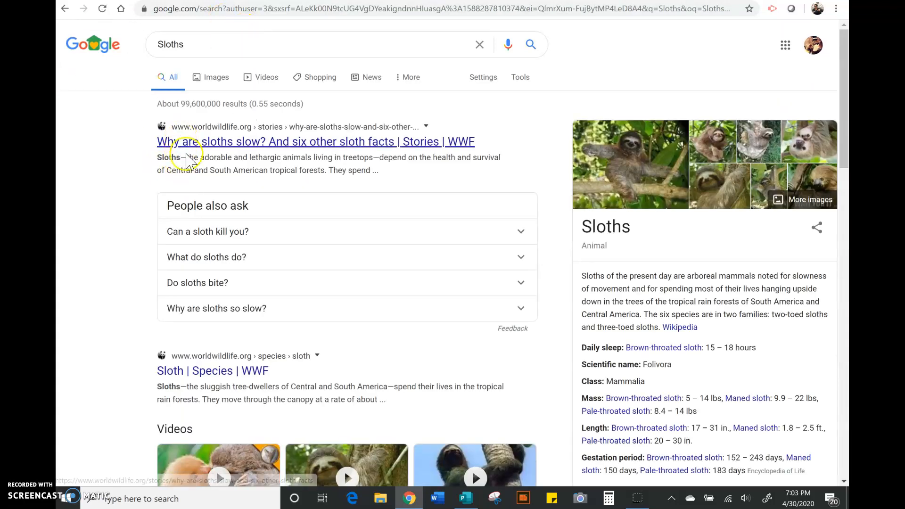
- Switch the "Sloths" search results to images
scroll(375, 191, "down", 5)
scroll(375, 191, "down", 5)
scroll(377, 192, "up", 10)
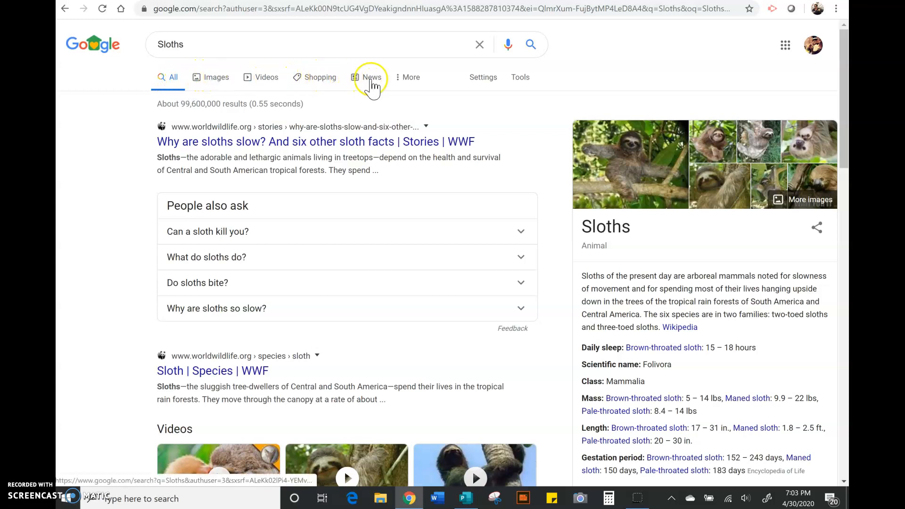
left_click(206, 81)
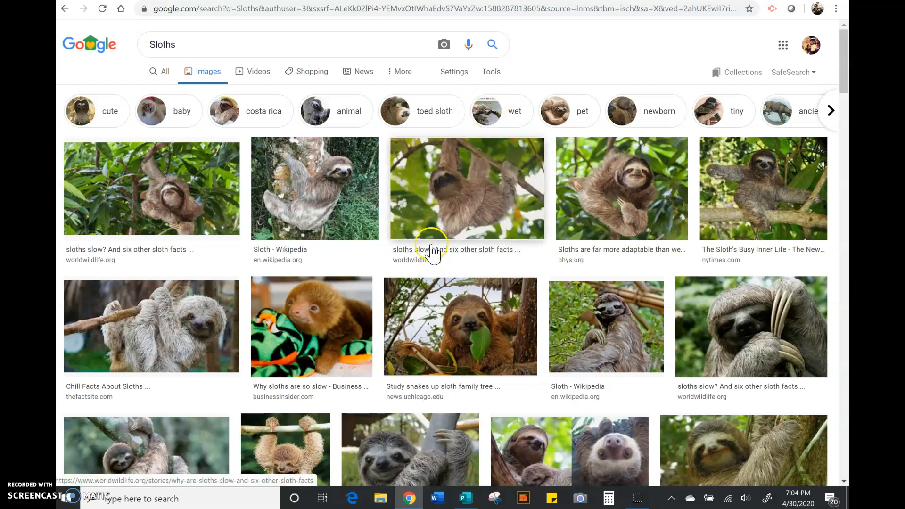
left_click(414, 231)
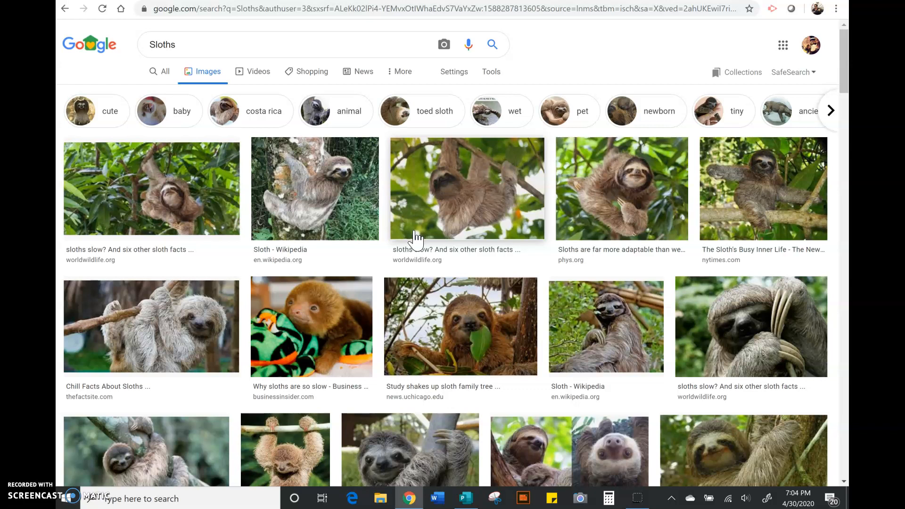
- Show the image search filters and review the license choices offered under usage rights
left_click(495, 76)
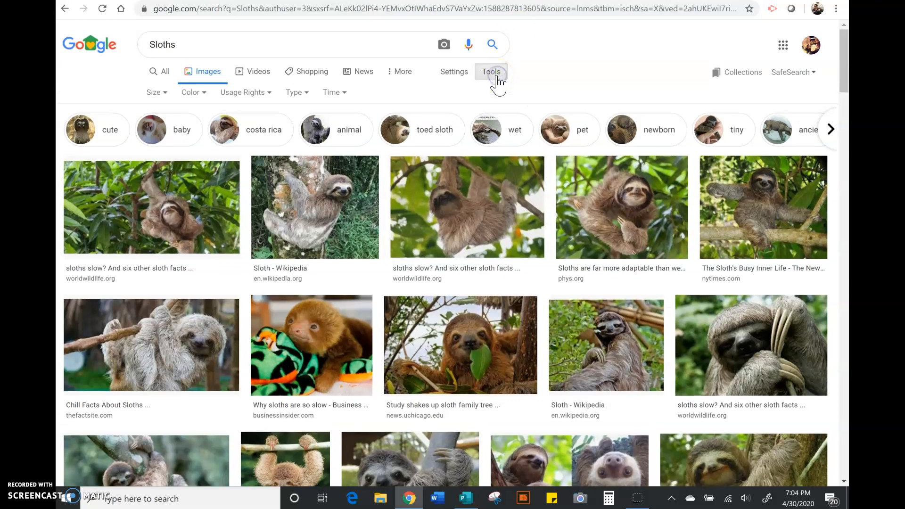
left_click(272, 93)
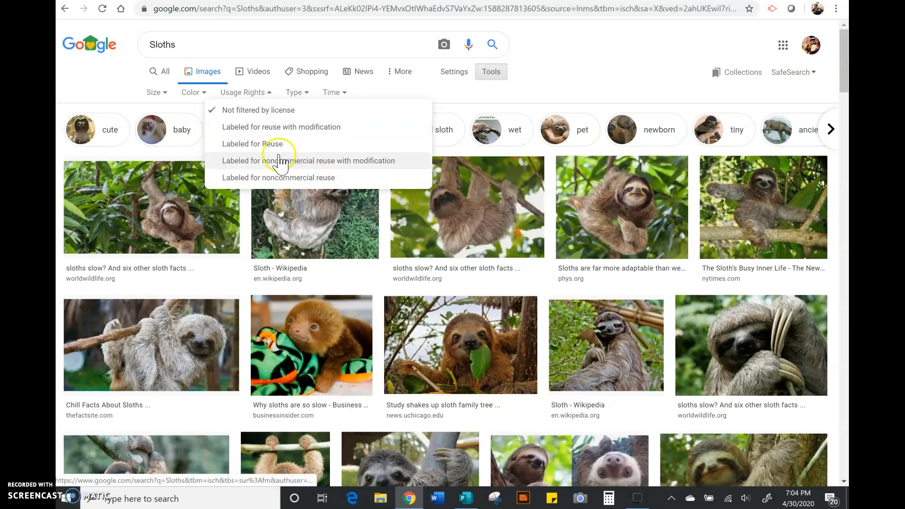
left_click(237, 146)
left_click(286, 146)
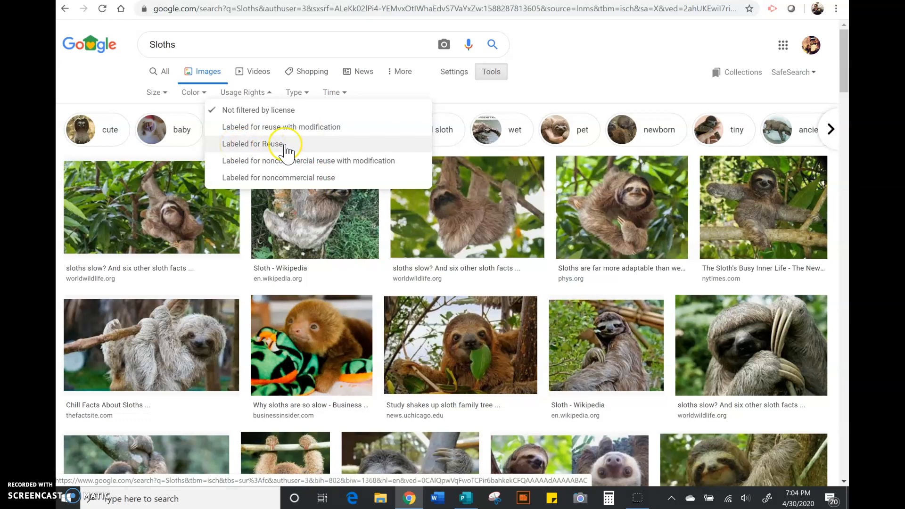
left_click(370, 179)
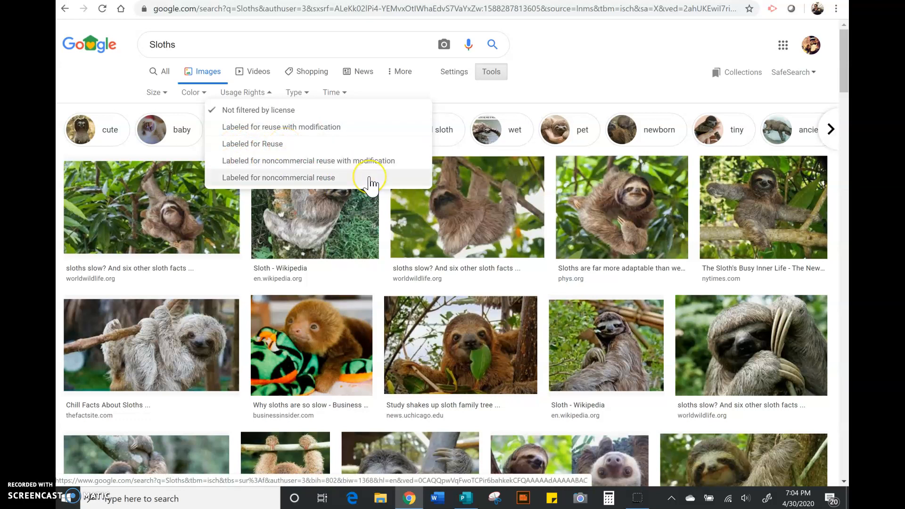
left_click(377, 181)
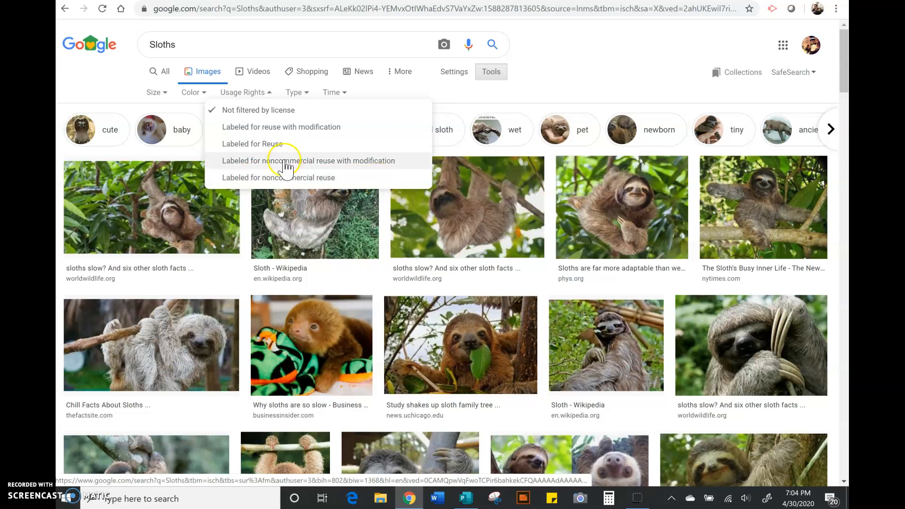
left_click(262, 174)
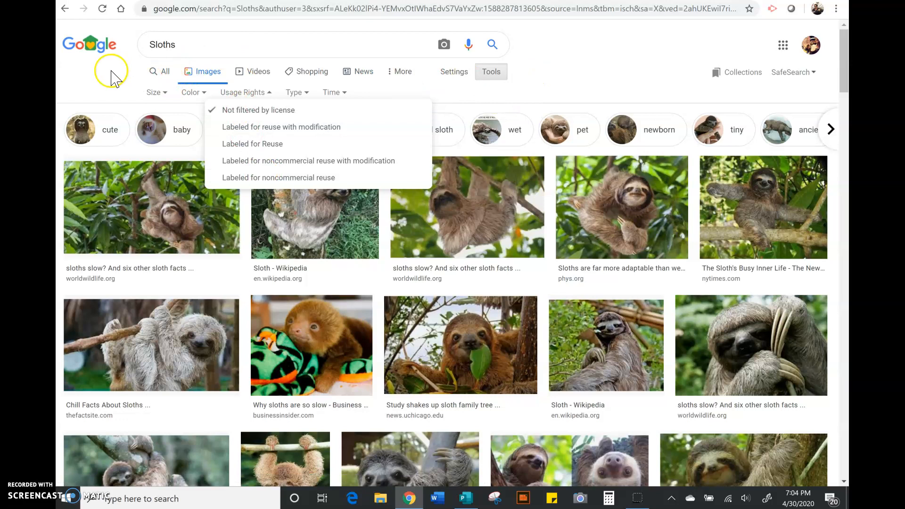
left_click(269, 92)
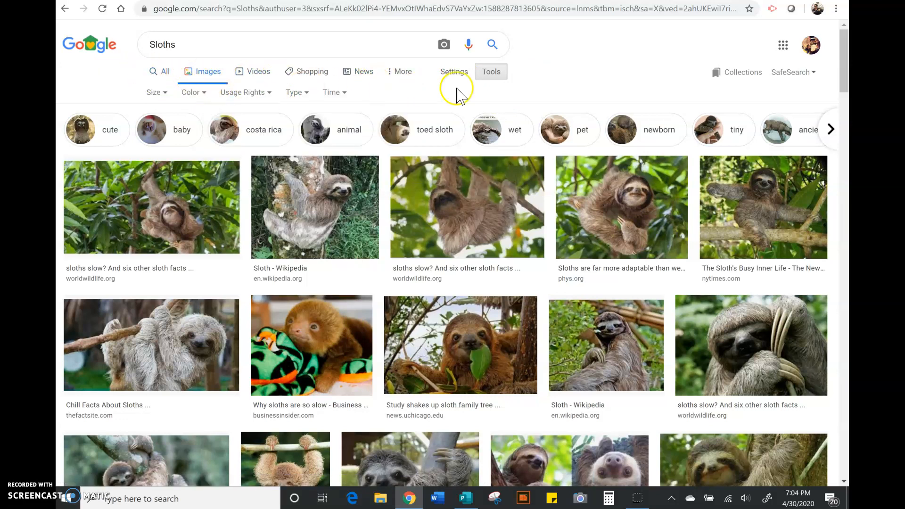
- Filter the sloth images by usage rights to "Labeled for noncommercial reuse"
left_click(493, 74)
left_click(490, 73)
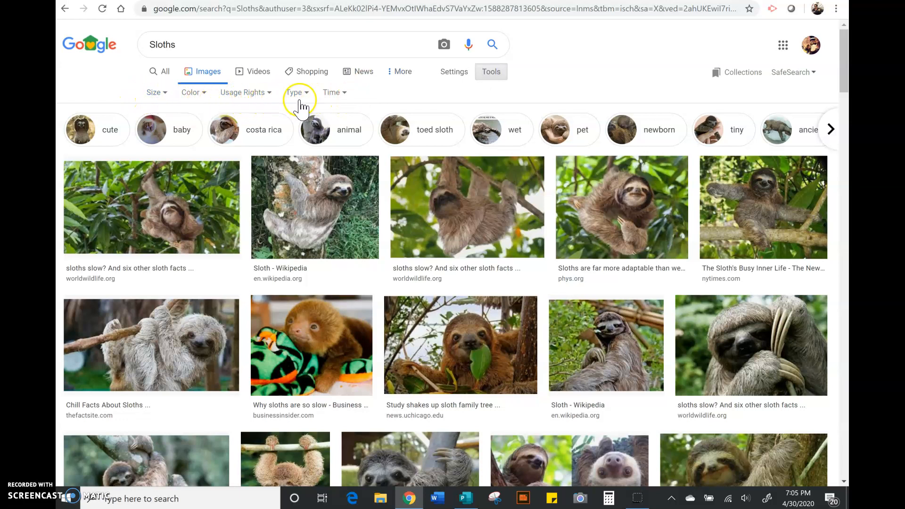
left_click(254, 94)
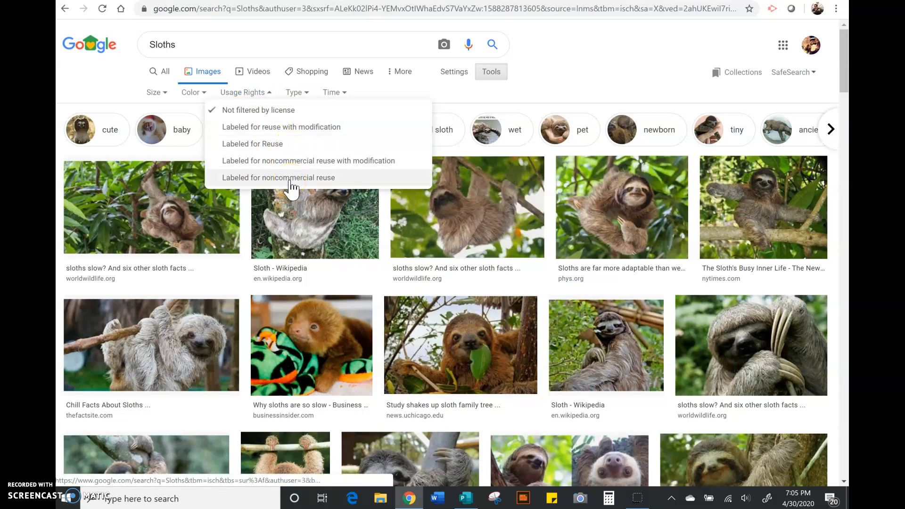
left_click(336, 182)
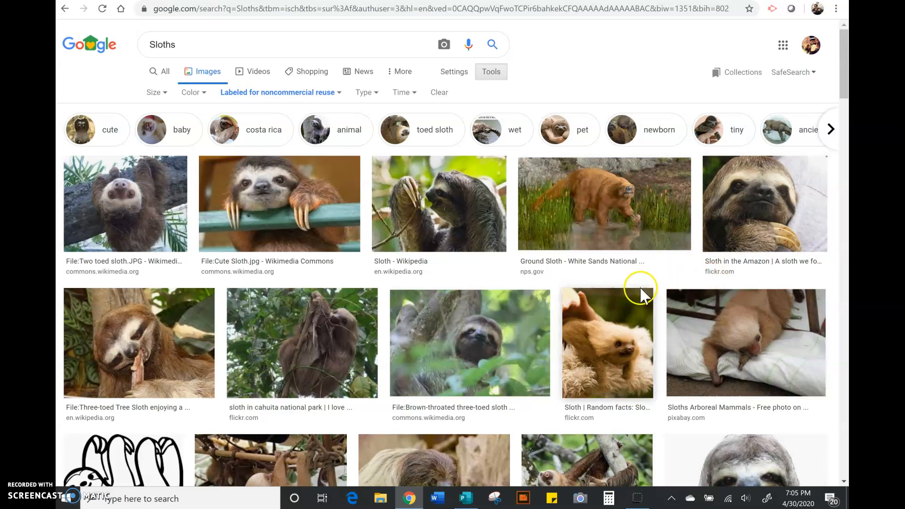
- Browse the filtered sloth images and review the usage rights options again
scroll(558, 328, "down", 7)
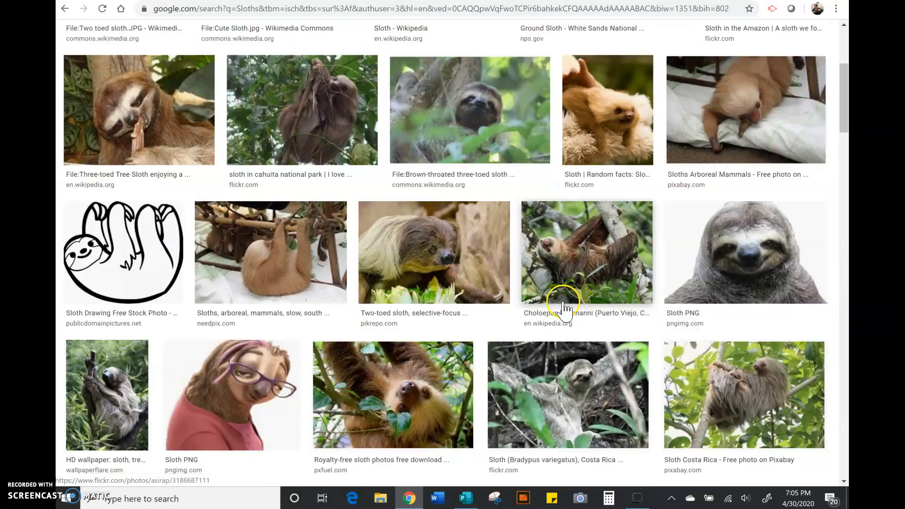
scroll(570, 306, "down", 6)
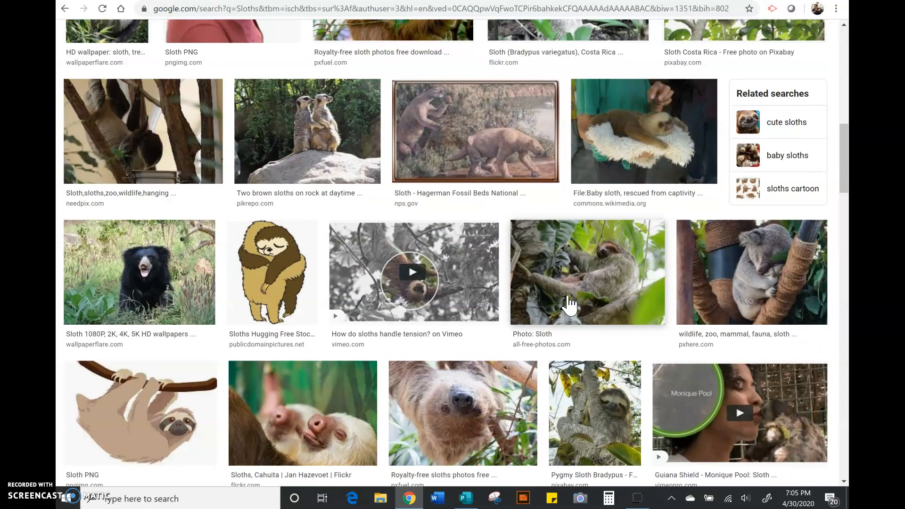
scroll(570, 304, "down", 11)
scroll(570, 306, "up", 20)
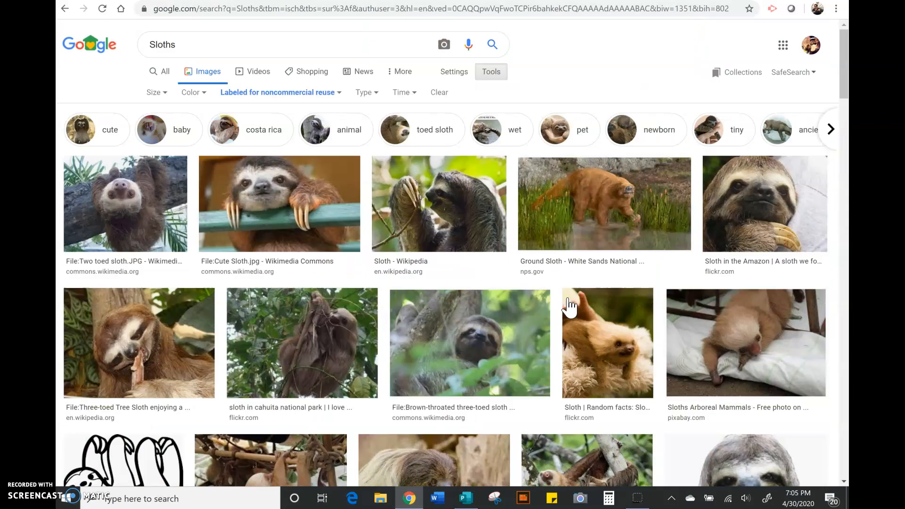
scroll(571, 306, "down", 3)
scroll(572, 293, "up", 3)
left_click(330, 93)
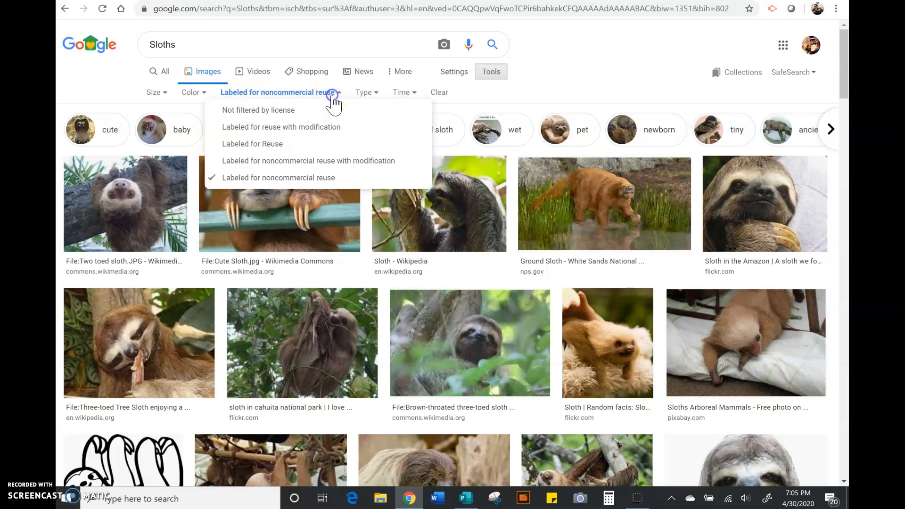
left_click(279, 146)
left_click(274, 178)
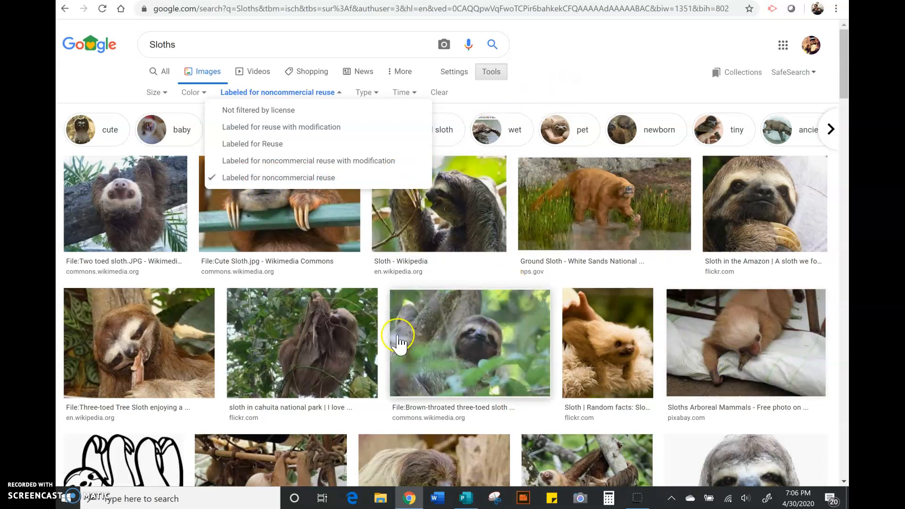
- Open the black-and-white "Sloth Drawing Free Stock Photo" from Public Domain Pictures and copy the image
scroll(341, 320, "down", 3)
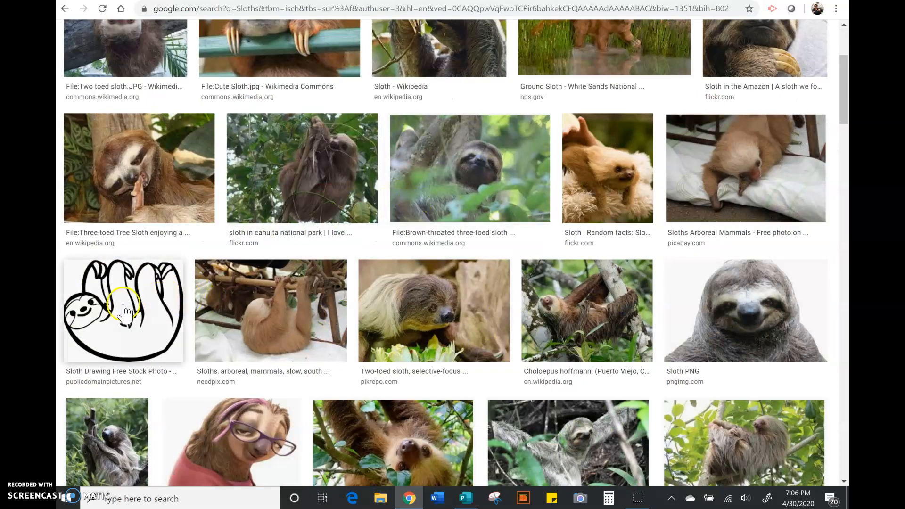
left_click(104, 315)
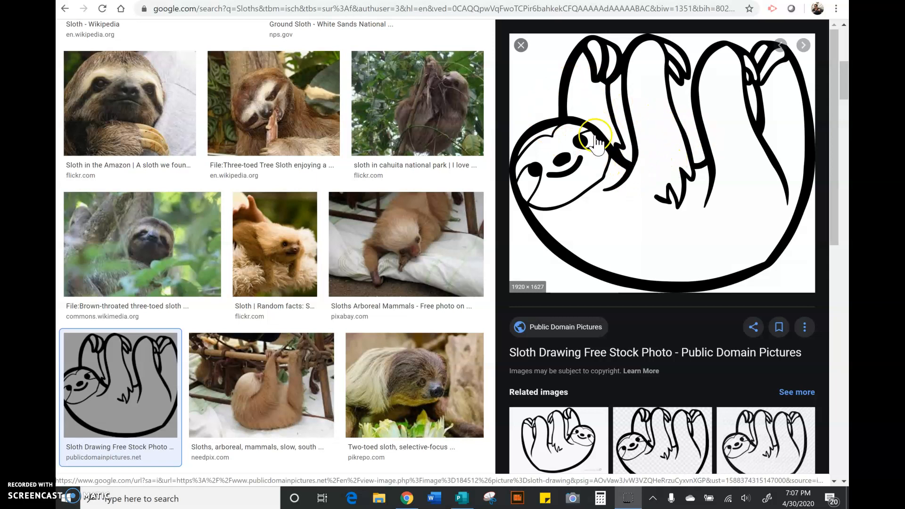
right_click(720, 135)
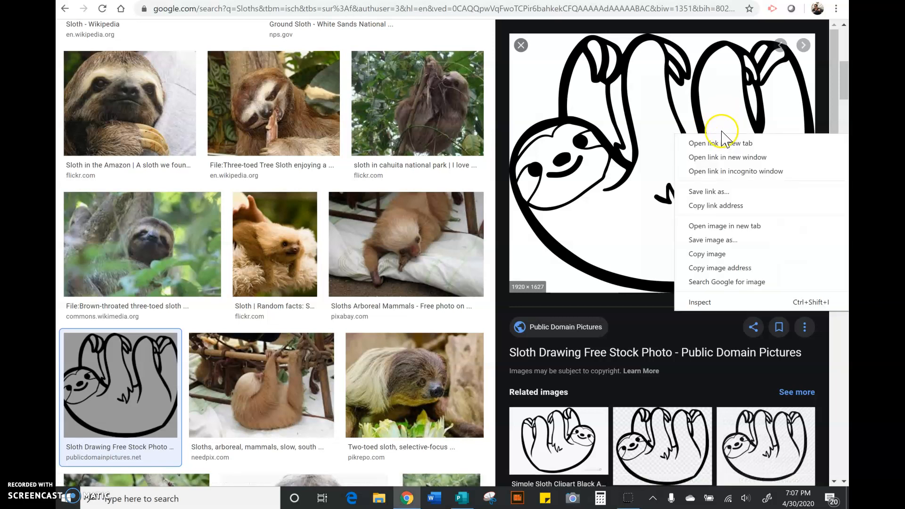
left_click(719, 255)
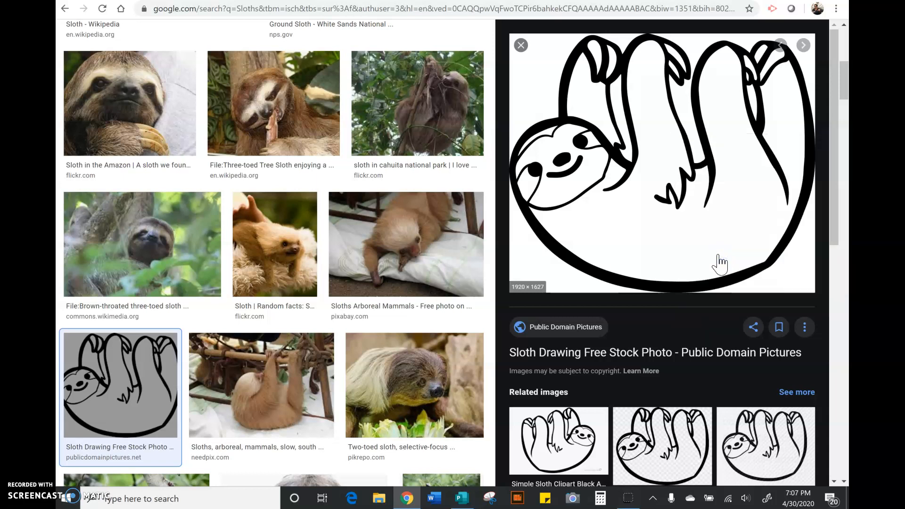
- Switch to Publisher and create a new blank portrait publication in a maximized window
left_click(462, 498)
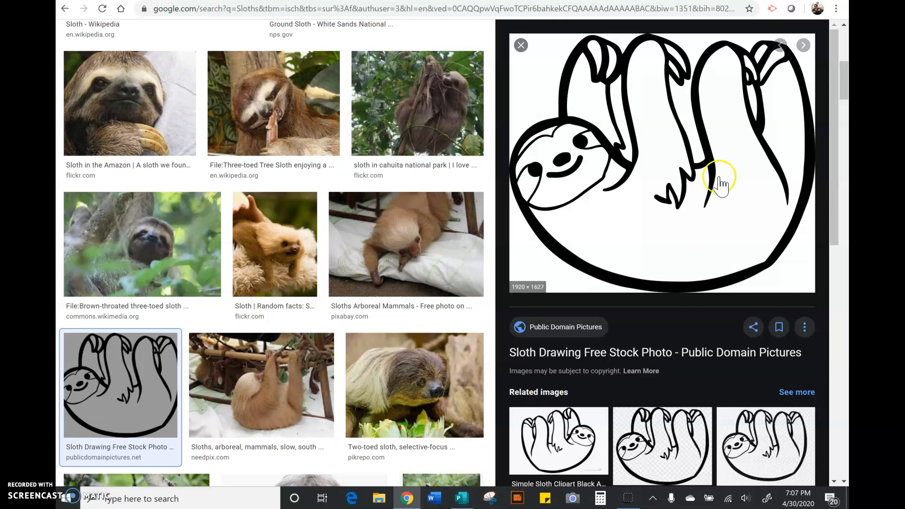
left_click(783, 0)
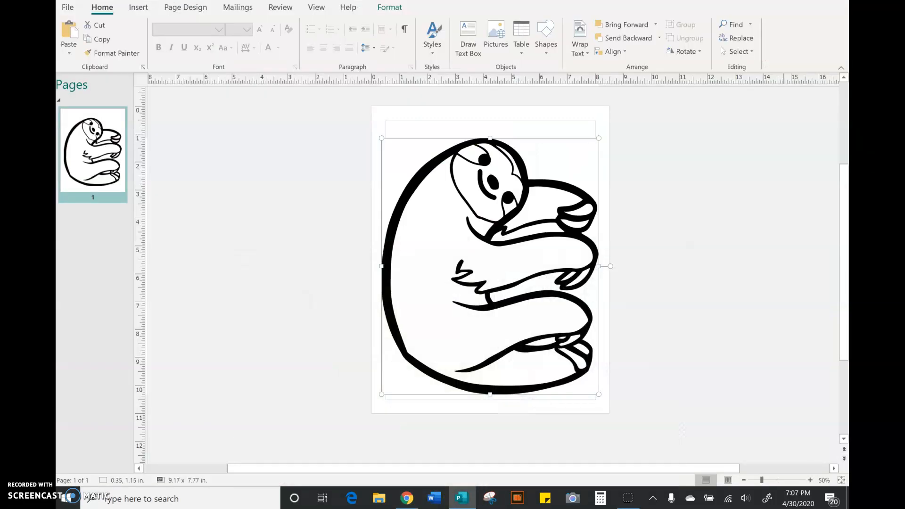
left_click(783, 0)
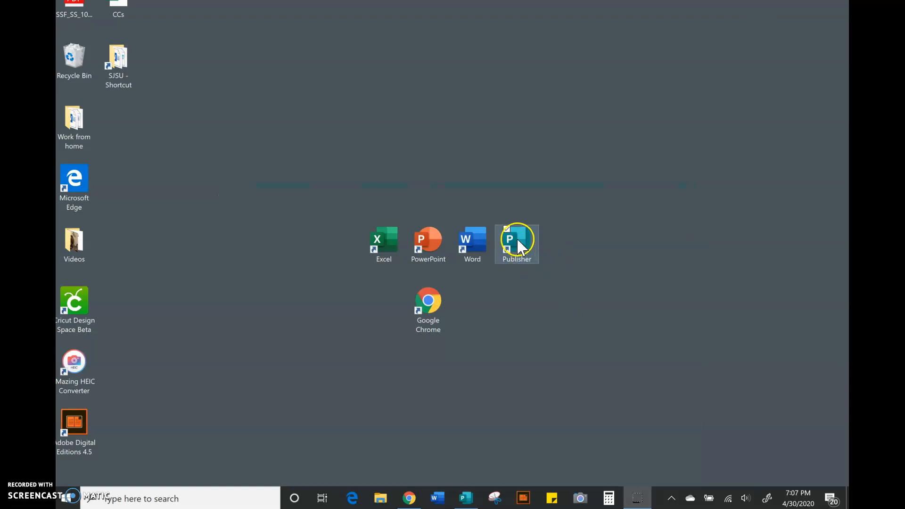
double_click(517, 243)
left_click(262, 165)
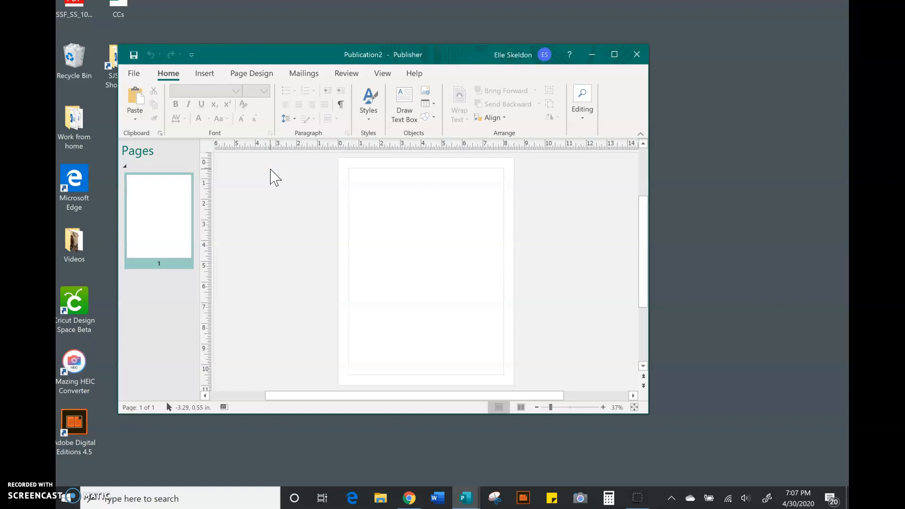
left_click(615, 53)
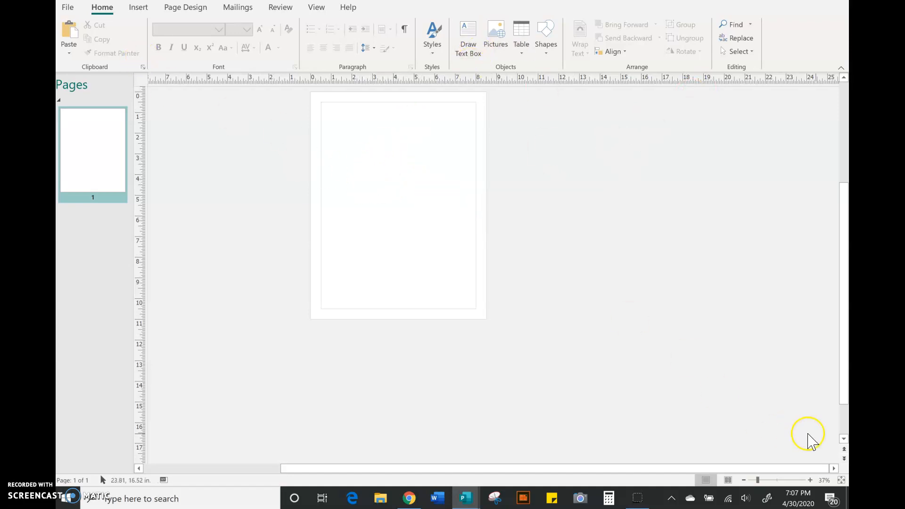
- Paste the copied sloth drawing onto the blank page
left_click(811, 480)
left_click(811, 480)
left_click(811, 480)
left_click(810, 480)
left_click(810, 480)
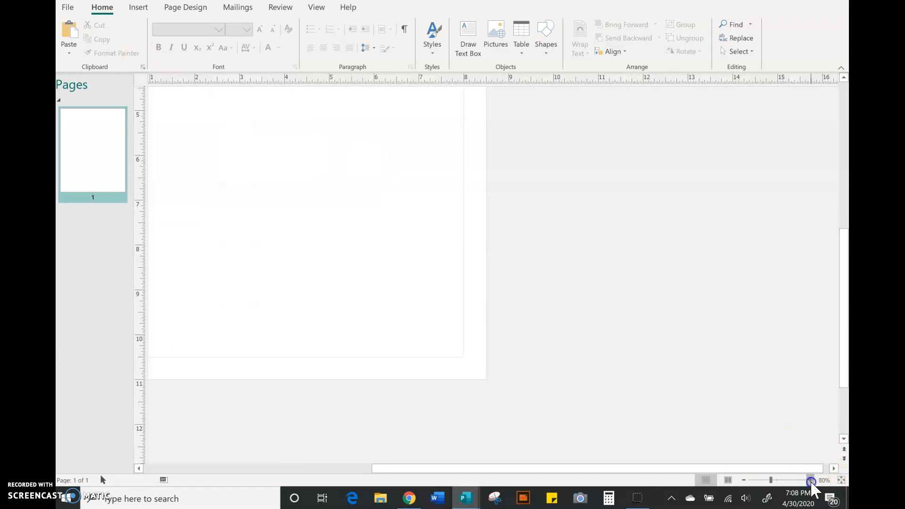
left_click(811, 480)
left_click(810, 480)
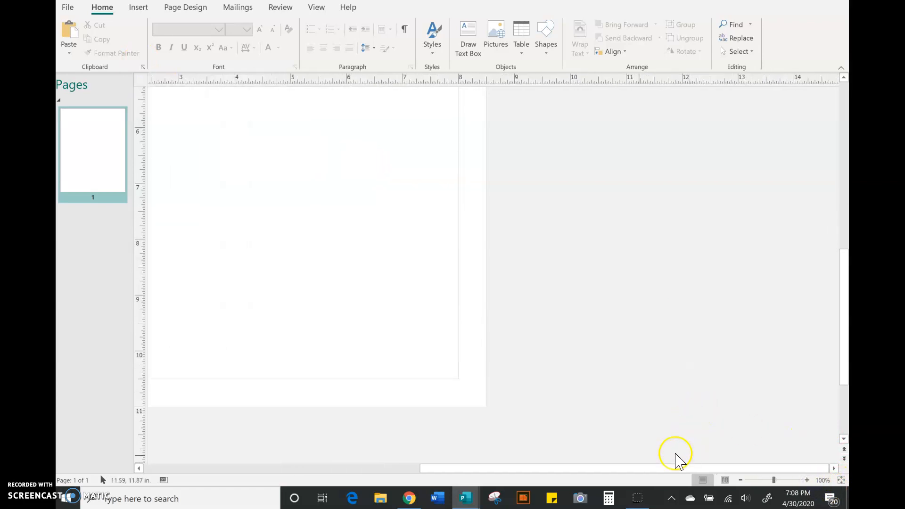
left_click_drag(622, 469, 447, 468)
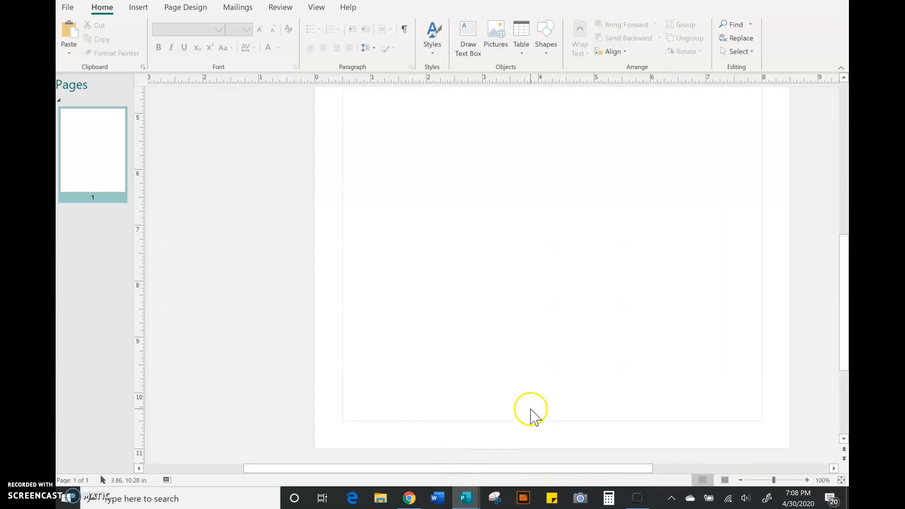
scroll(531, 415, "up", 3)
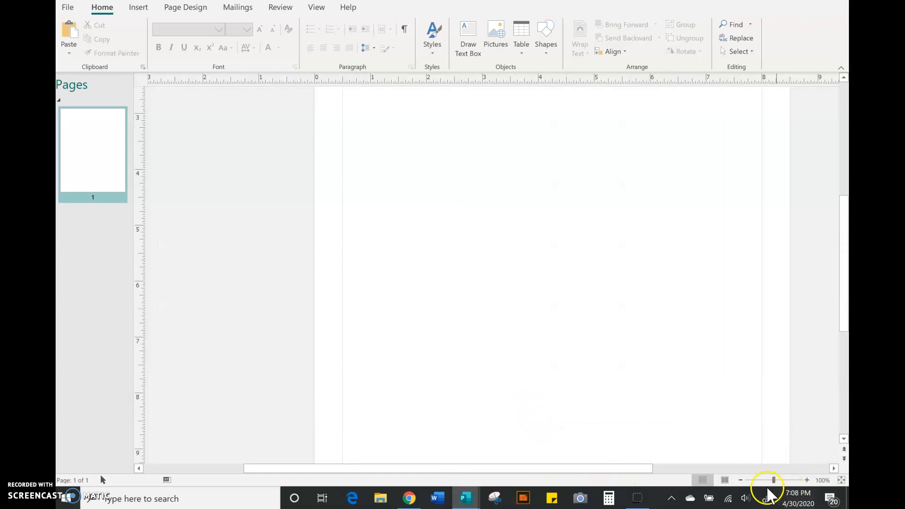
left_click_drag(773, 480, 760, 480)
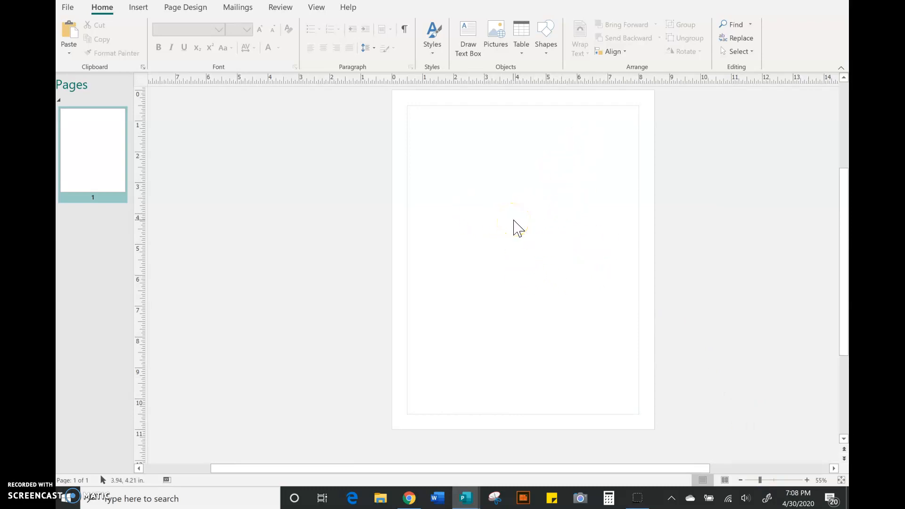
right_click(523, 223)
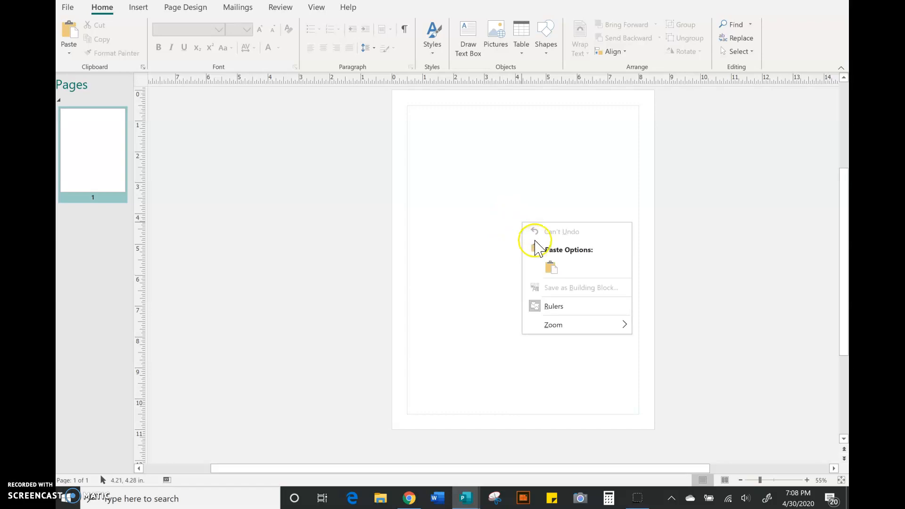
left_click(551, 267)
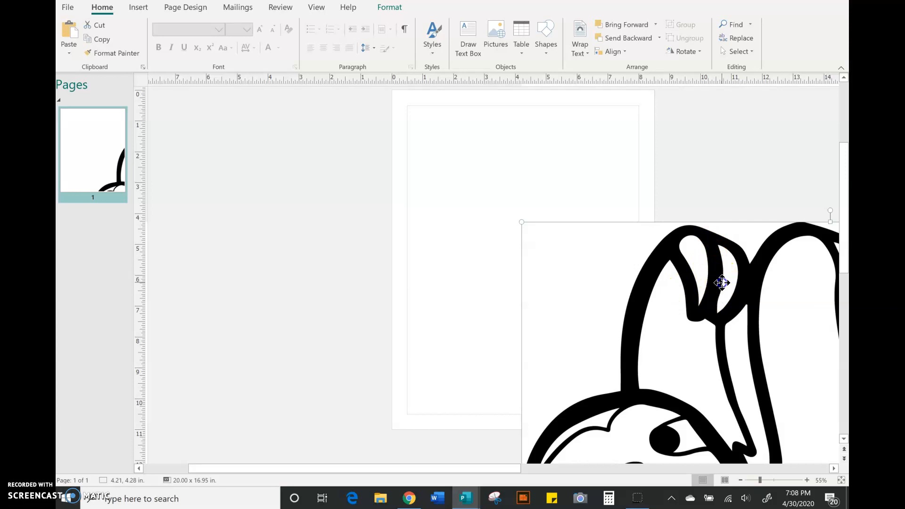
- Shrink the sloth picture proportionally to about 7.66 x 6.49 in. and move it over the page
left_click_drag(722, 283, 398, 195)
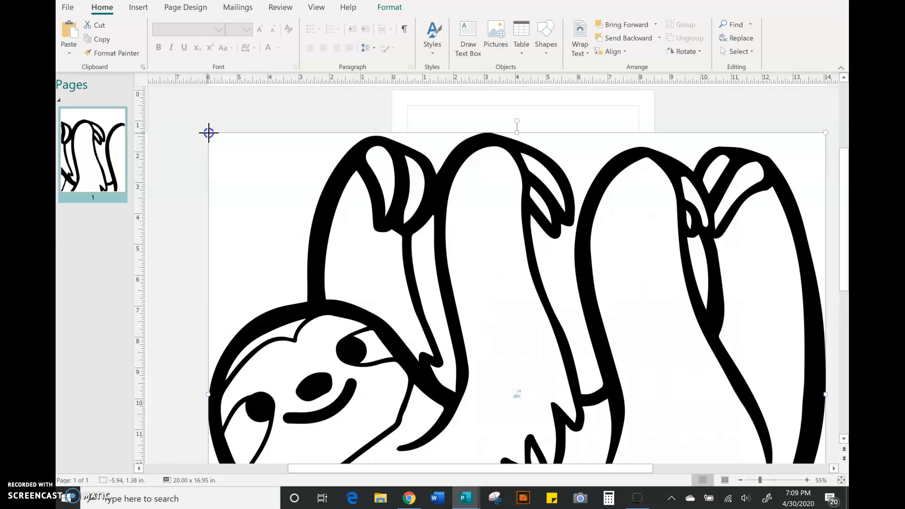
left_click_drag(209, 132, 540, 414)
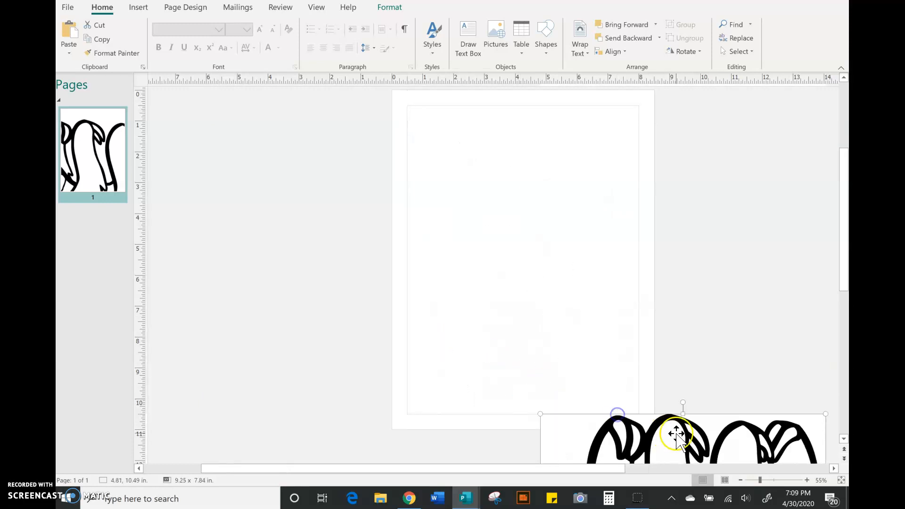
left_click_drag(697, 447, 510, 159)
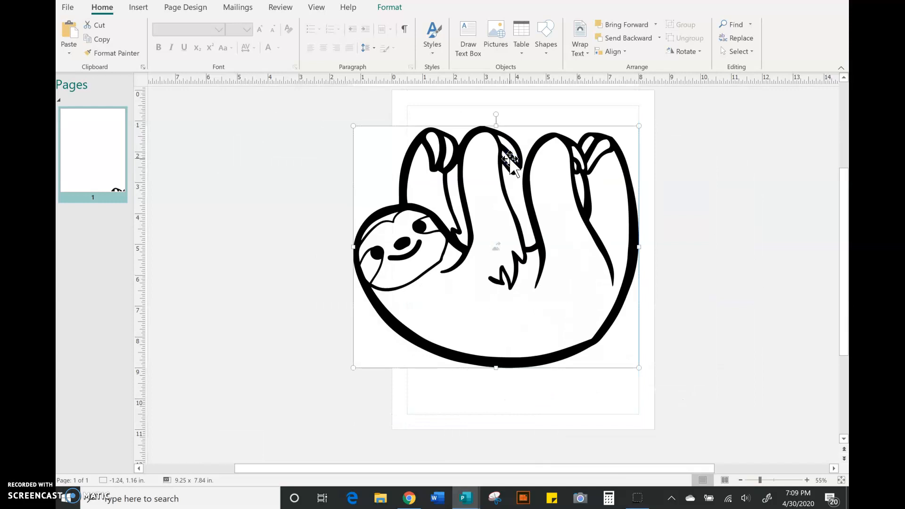
left_click_drag(497, 170, 529, 188)
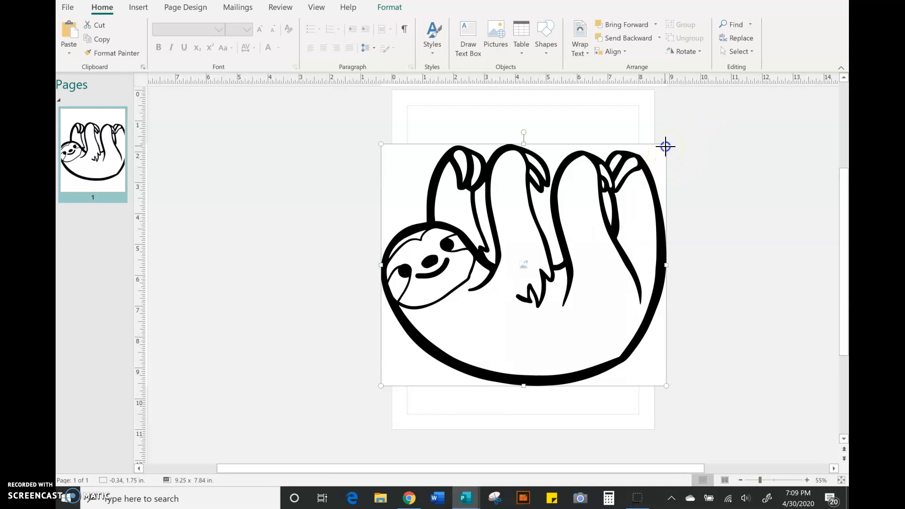
left_click_drag(666, 144, 618, 221)
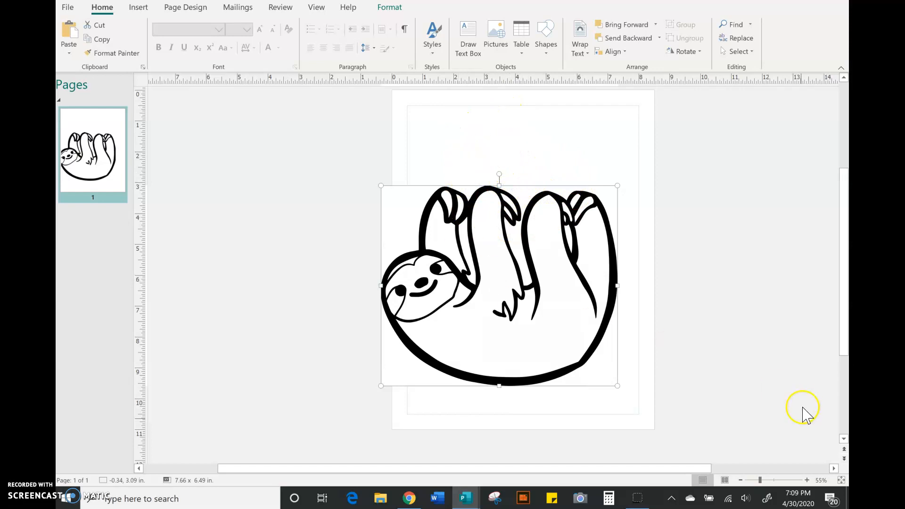
- Rotate the sloth picture clockwise until the sloth sits upright with its head up, and center it across the page width
left_click(808, 480)
left_click(807, 480)
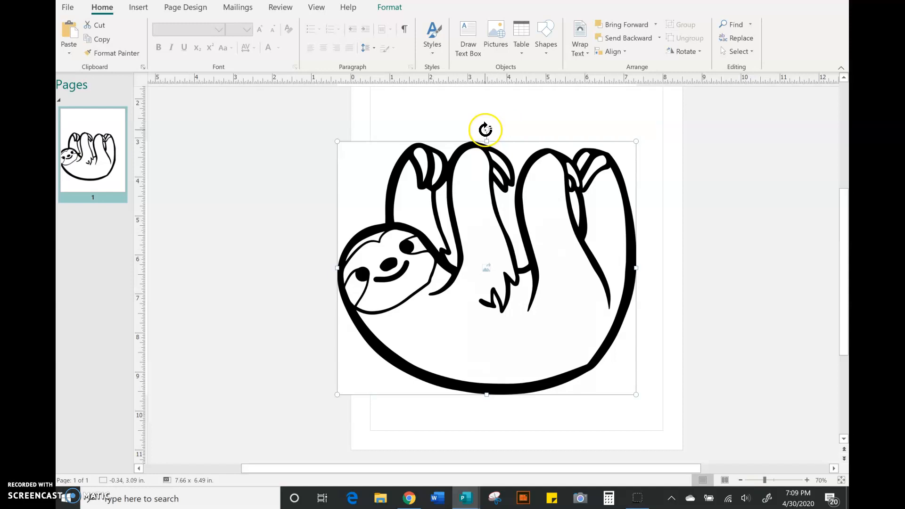
left_click_drag(488, 130, 487, 131)
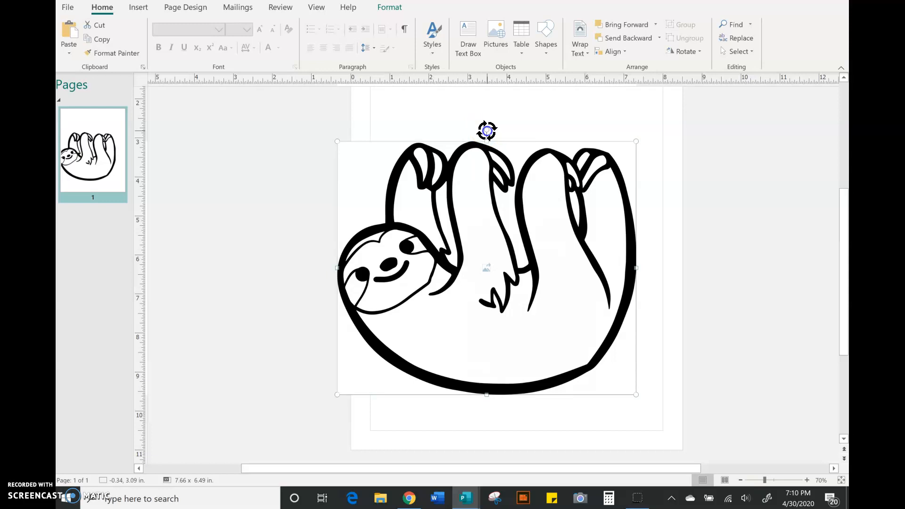
left_click_drag(489, 130, 560, 162)
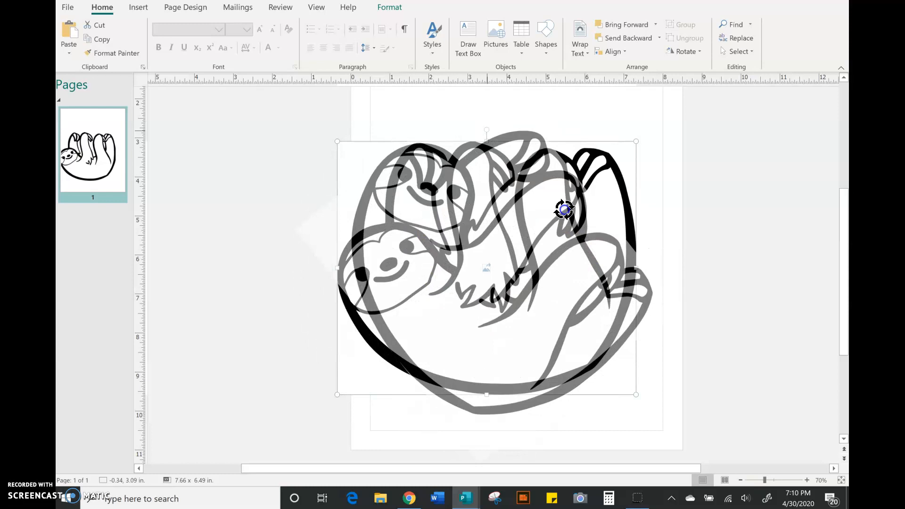
left_click_drag(586, 285, 583, 288)
left_click(621, 297)
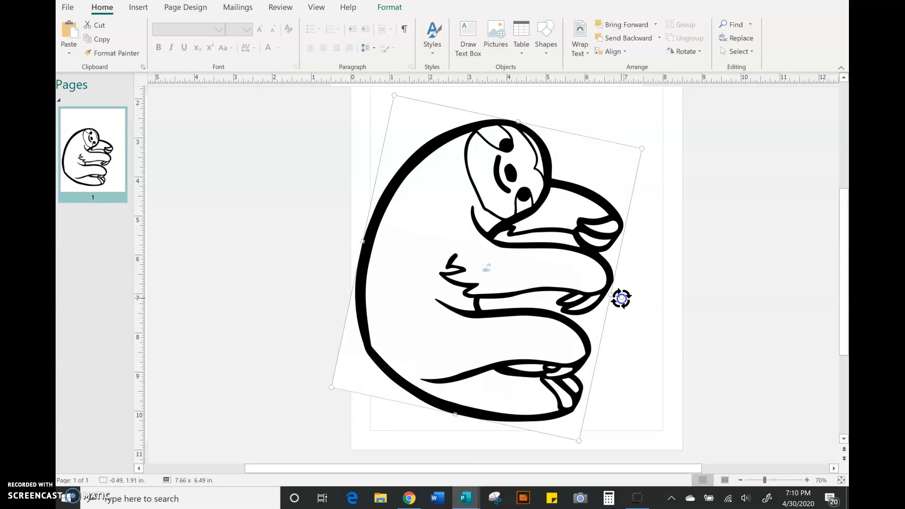
left_click_drag(622, 316, 592, 252)
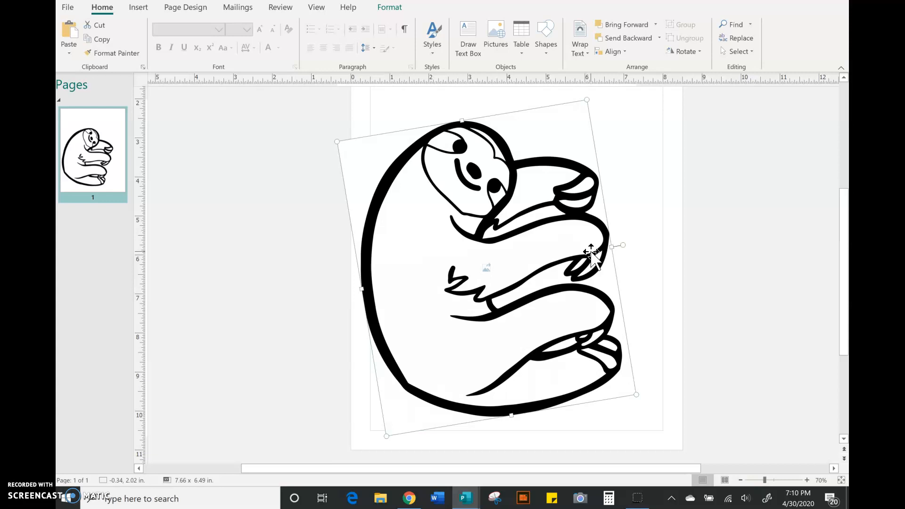
left_click_drag(518, 179, 537, 183)
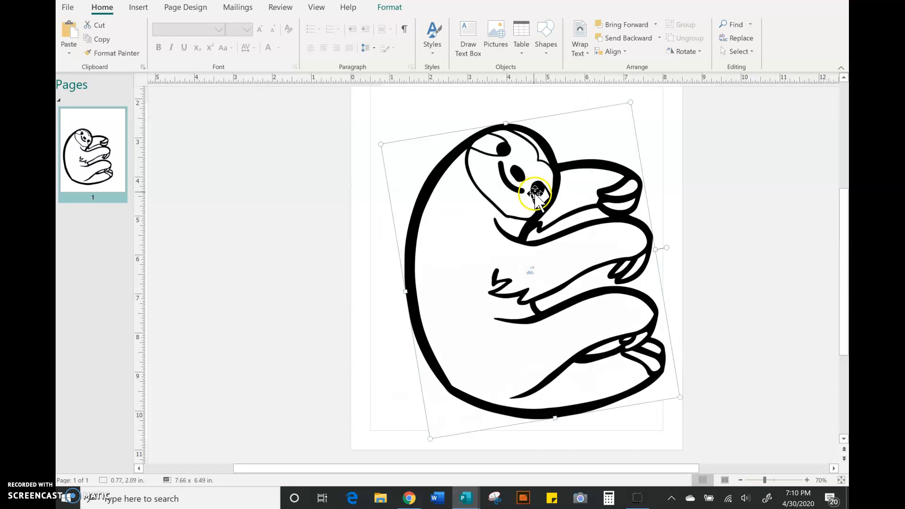
left_click_drag(547, 226, 515, 227)
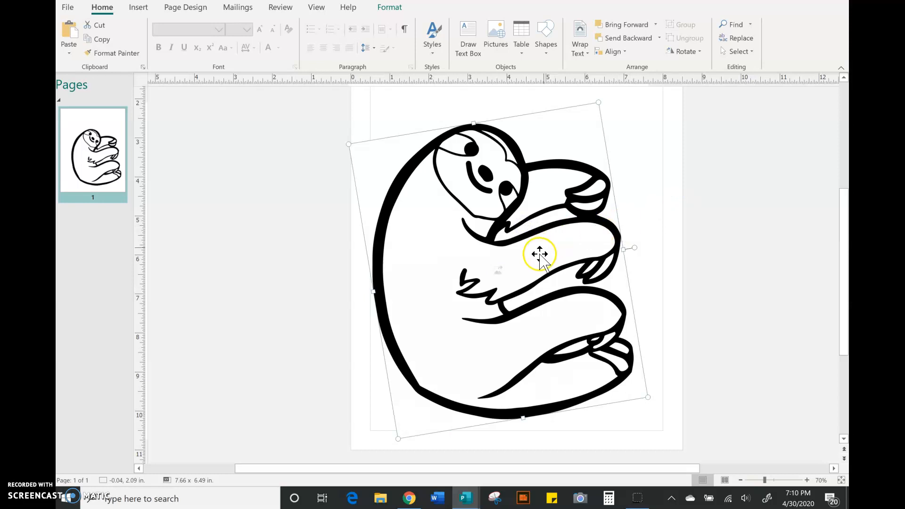
- Enlarge the rotated sloth picture to about 8.58 x 7.27 in. and reposition it so the drawing fills the page
scroll(702, 279, "up", 1)
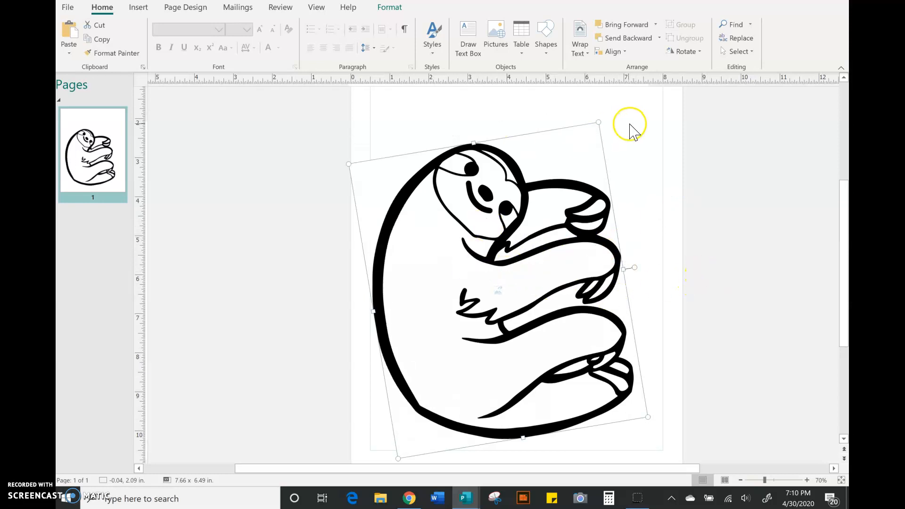
left_click_drag(599, 123, 628, 97)
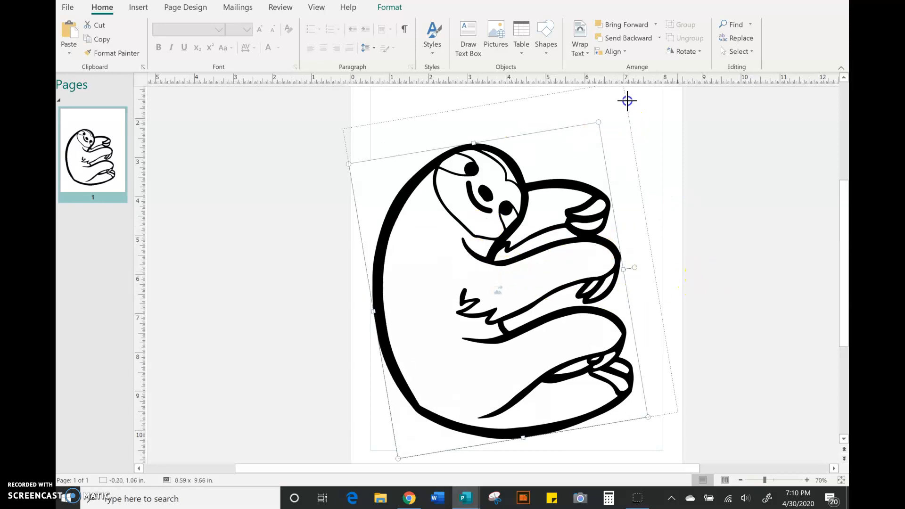
left_click(515, 208)
left_click_drag(530, 202, 545, 195)
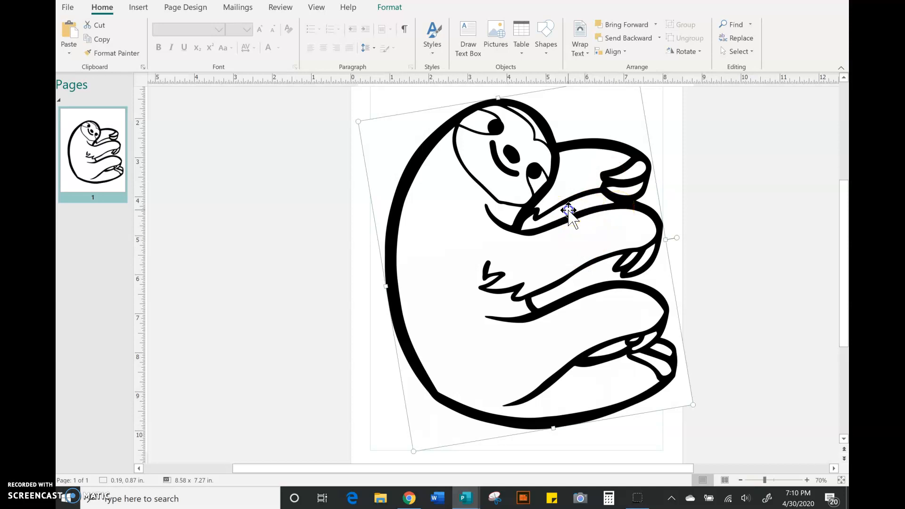
left_click_drag(570, 208, 573, 206)
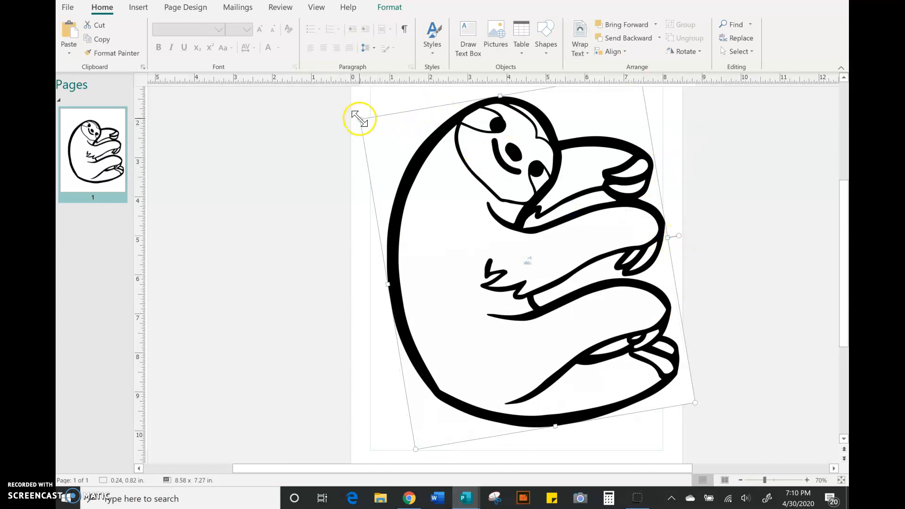
scroll(691, 248, "up", 1)
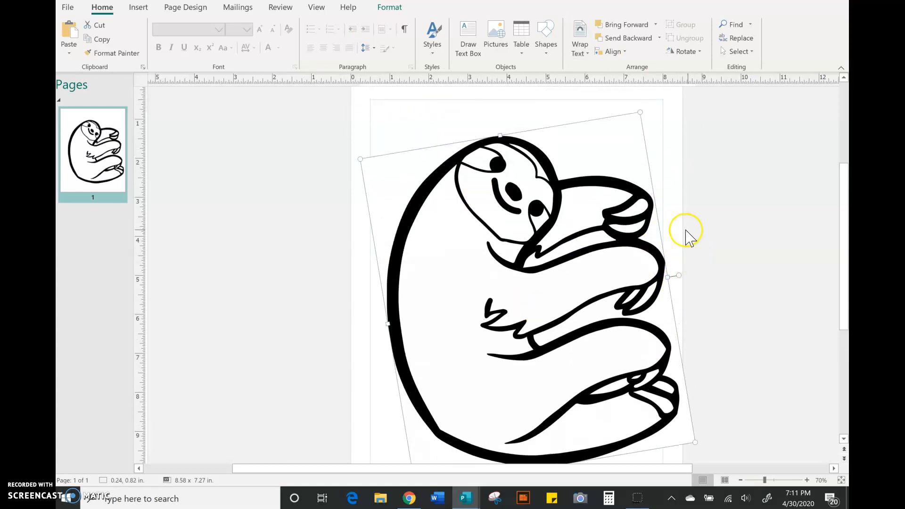
left_click_drag(580, 284, 576, 283)
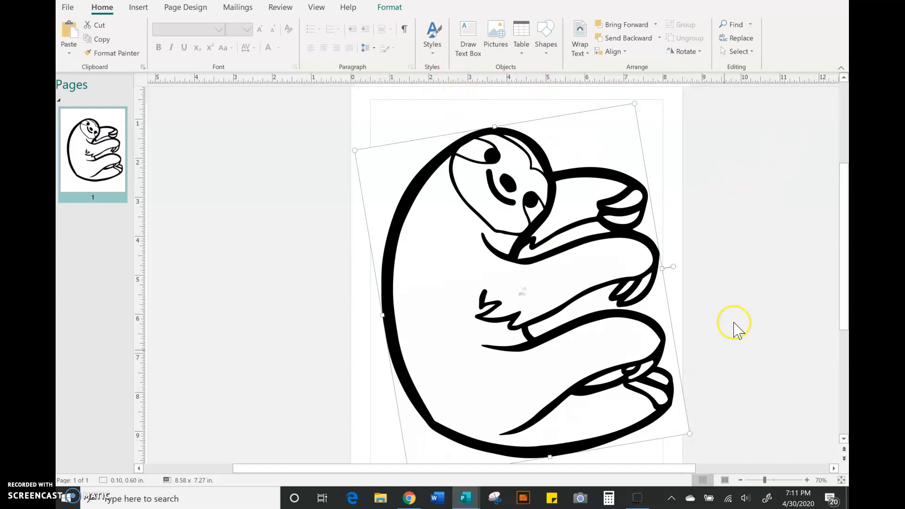
scroll(735, 326, "down", 1)
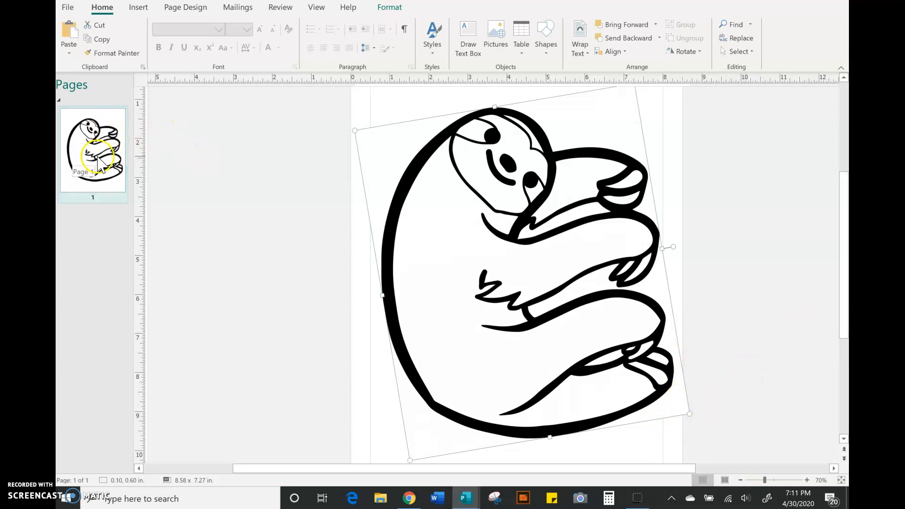
- Examine the page thumbnail, the print settings and the print preview of the sloth page without printing
left_click(85, 151)
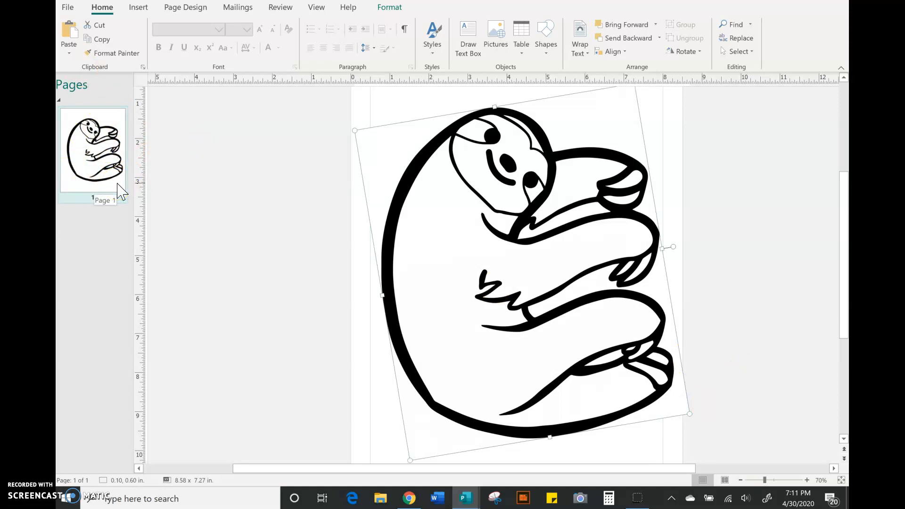
left_click(69, 8)
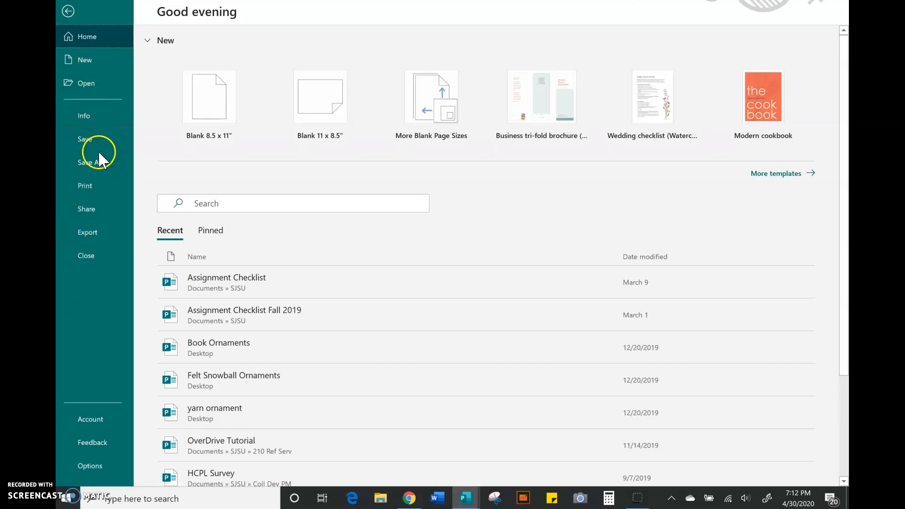
left_click(98, 190)
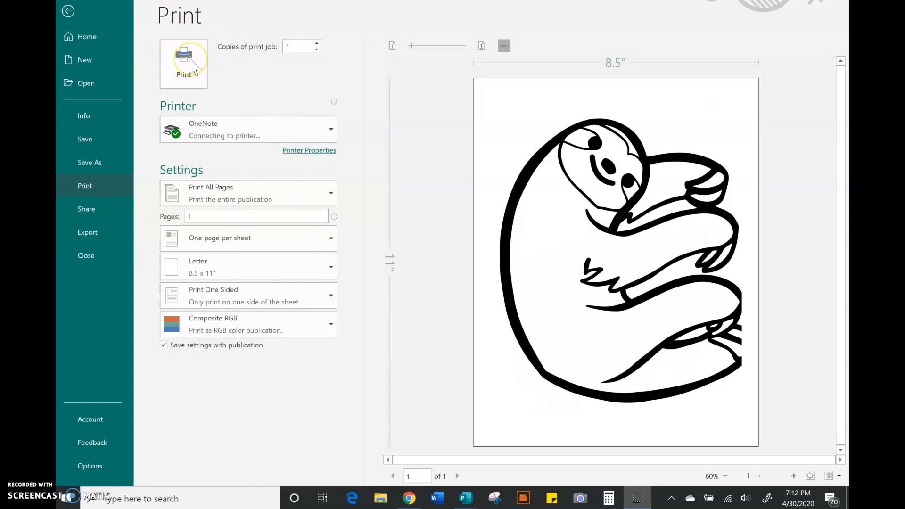
left_click(72, 13)
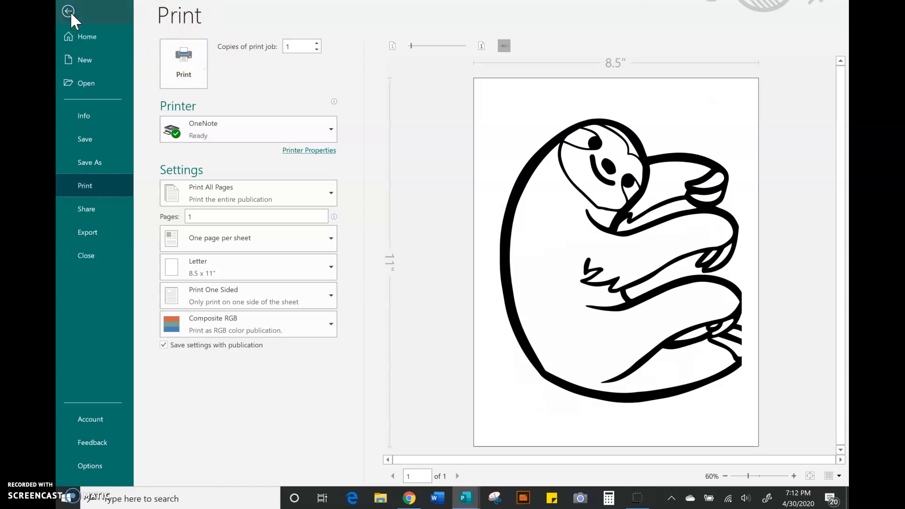
left_click(69, 11)
left_click(304, 188)
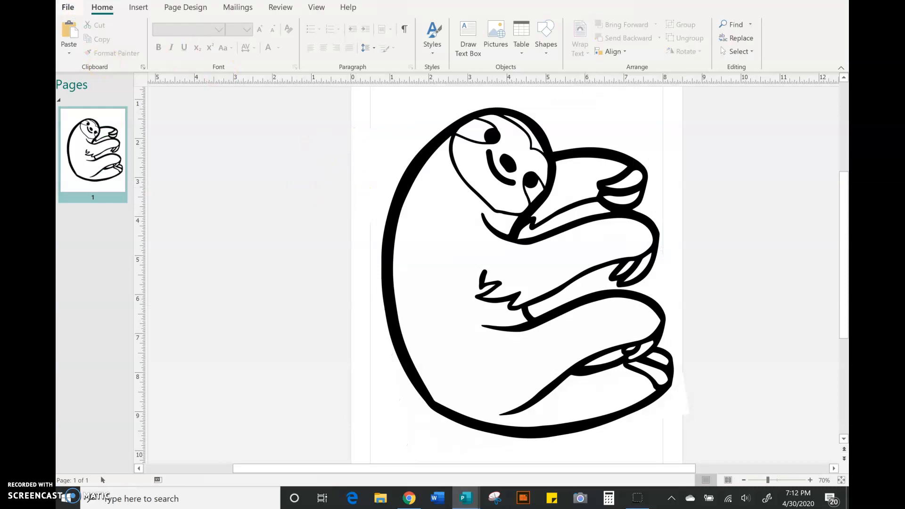
left_click(71, 9)
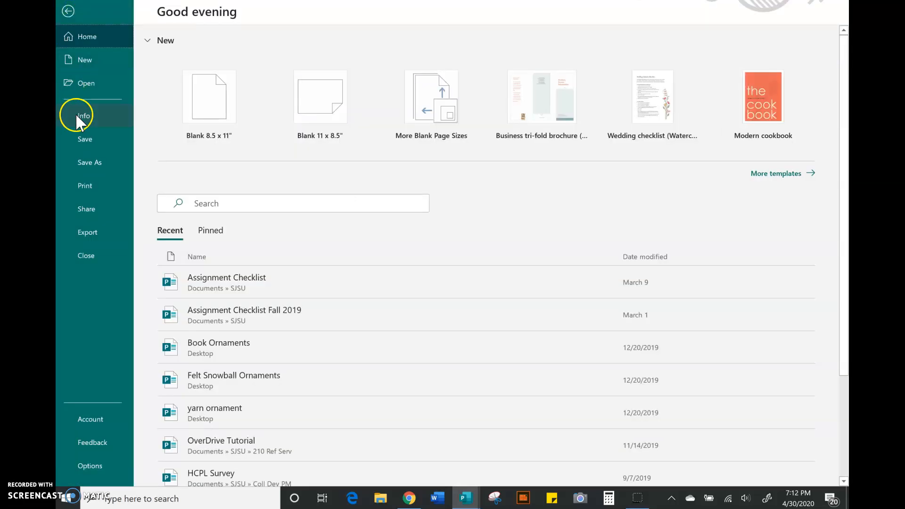
left_click(85, 187)
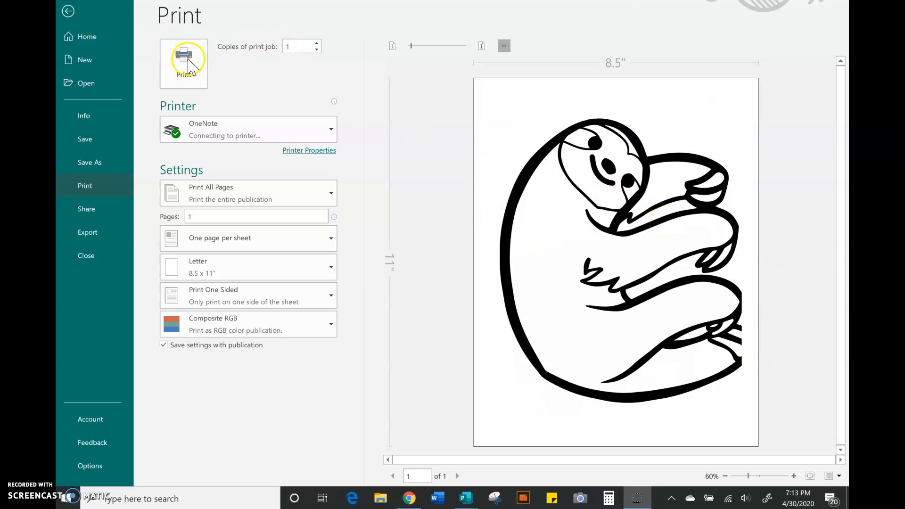
left_click(69, 13)
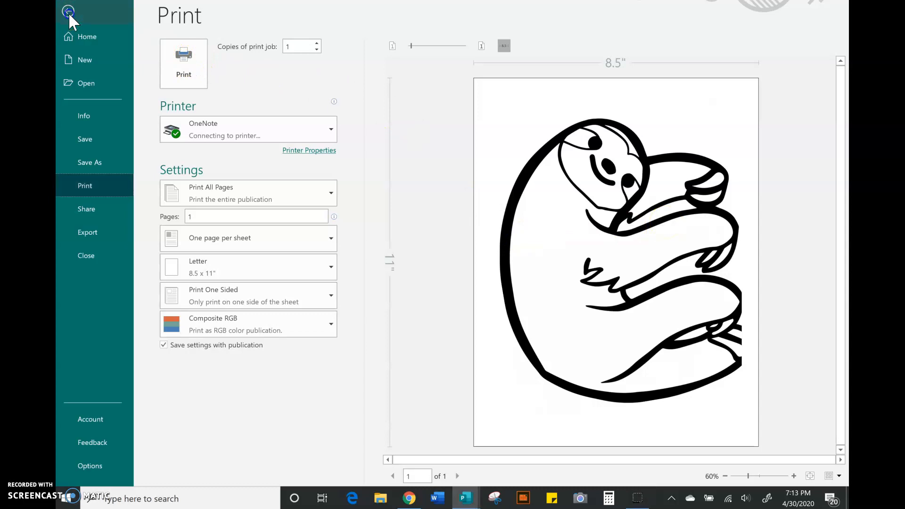